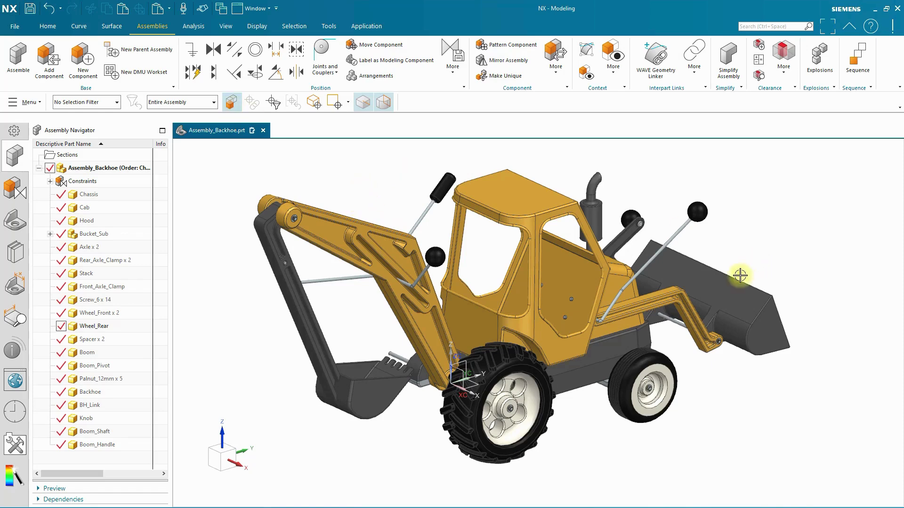
Copy the mounted Wheel_Rear component and paste it into the backhoe assembly.
mouse_move(722, 419)
middle_down()
mouse_move(760, 421)
mouse_move(467, 400)
mouse_move(472, 425)
mouse_move(569, 425)
mouse_move(570, 448)
mouse_move(601, 415)
mouse_move(716, 425)
mouse_move(637, 434)
mouse_move(533, 404)
middle_up()
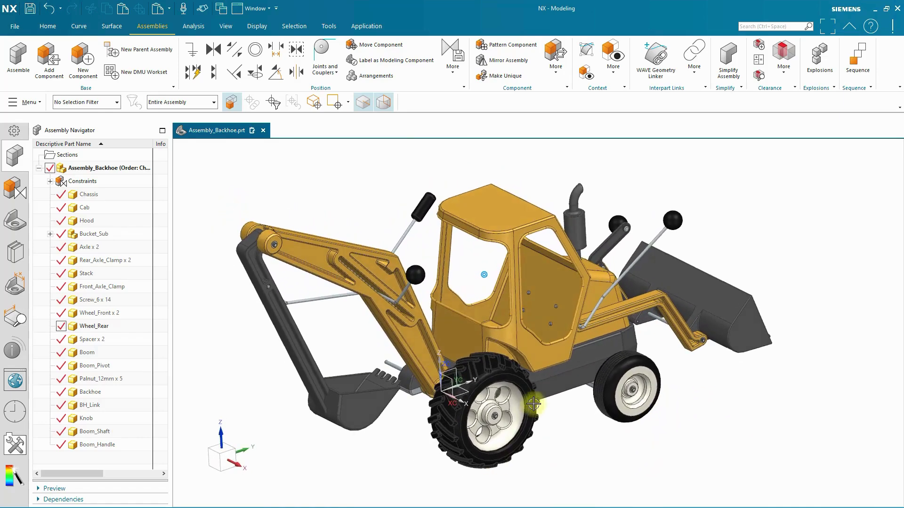
right_click(461, 447)
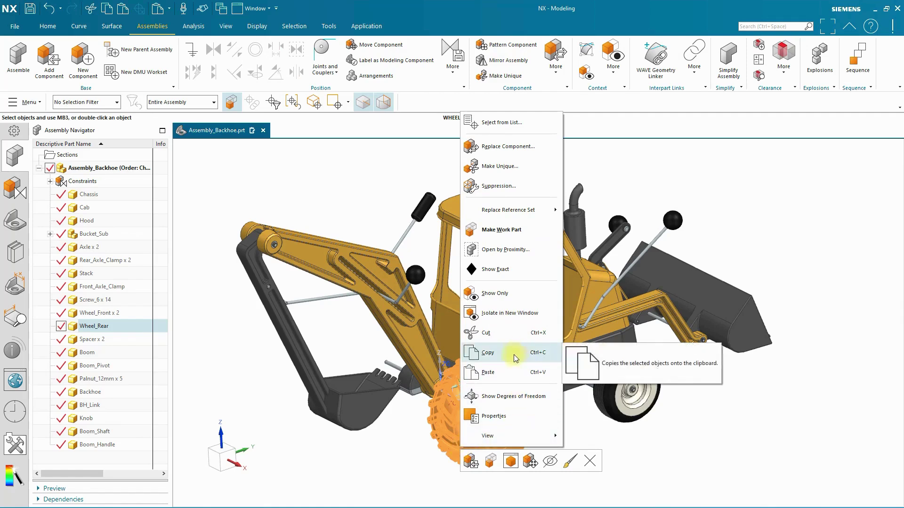
click(488, 353)
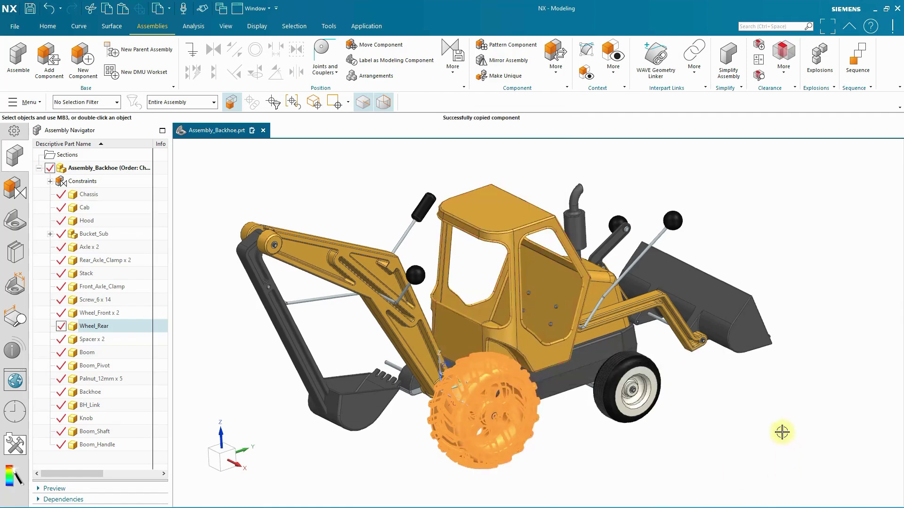
key(Escape)
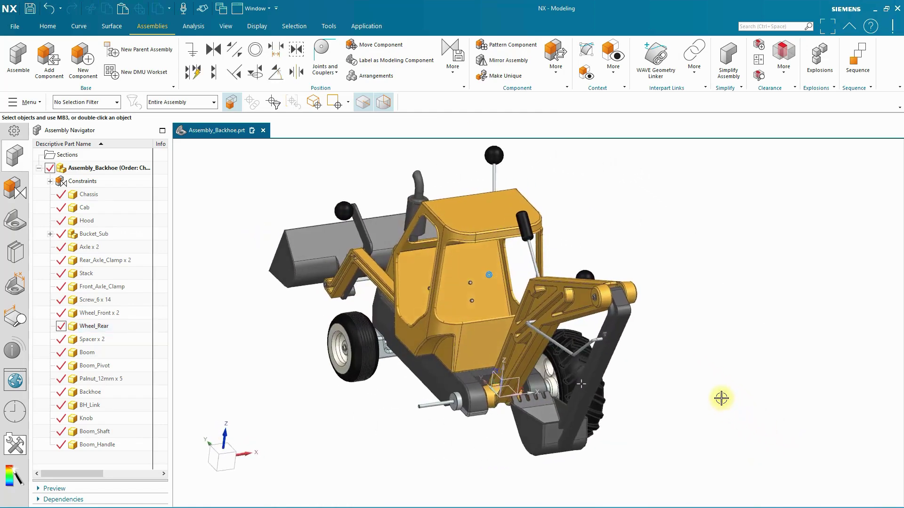
middle_drag(720, 395, 722, 399)
right_click(723, 399)
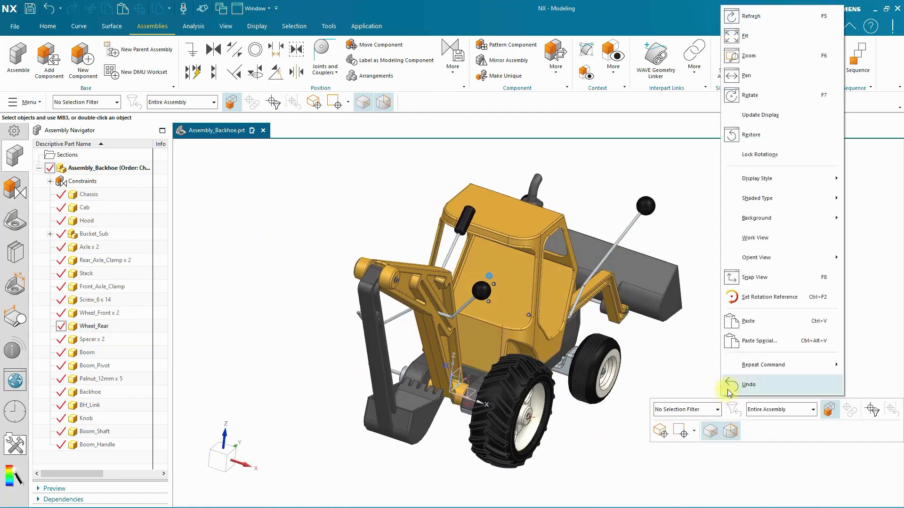
click(764, 321)
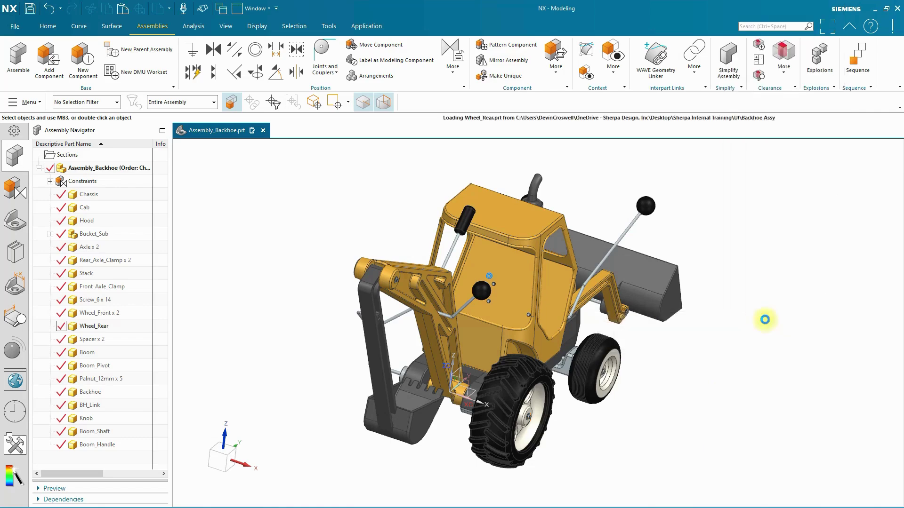
Resolve the pasted wheel's first Touch constraint against the outer face of the spacer on the bare rear axle.
middle_drag(716, 423, 746, 455)
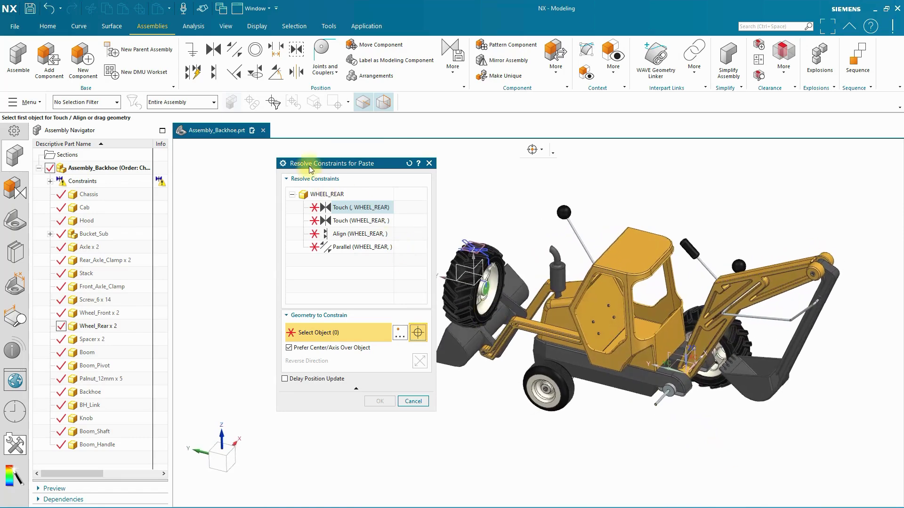
middle_drag(602, 434, 604, 434)
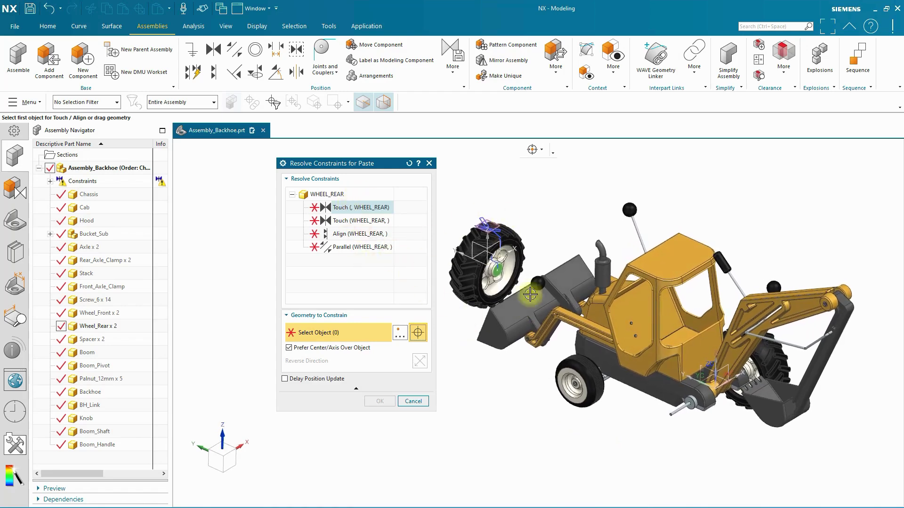
middle_drag(513, 335, 662, 453)
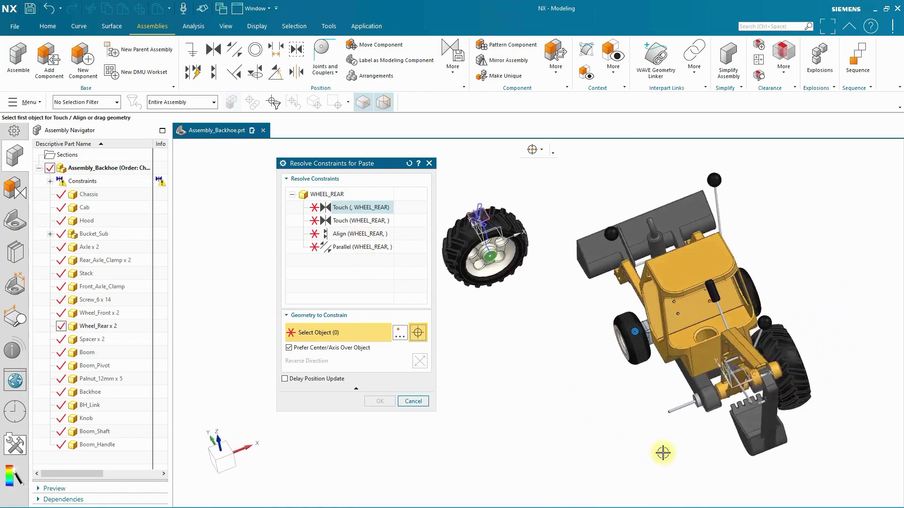
middle_drag(579, 412, 497, 285)
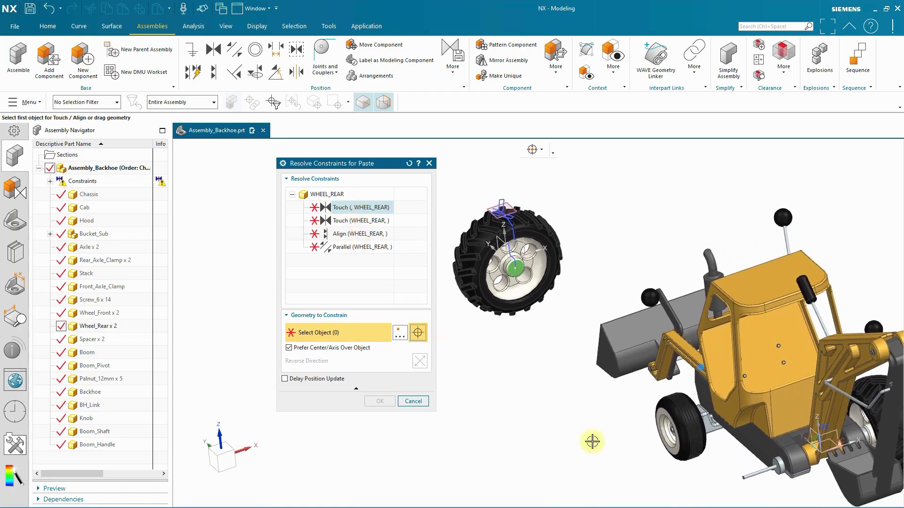
scroll(800, 452, up, 5)
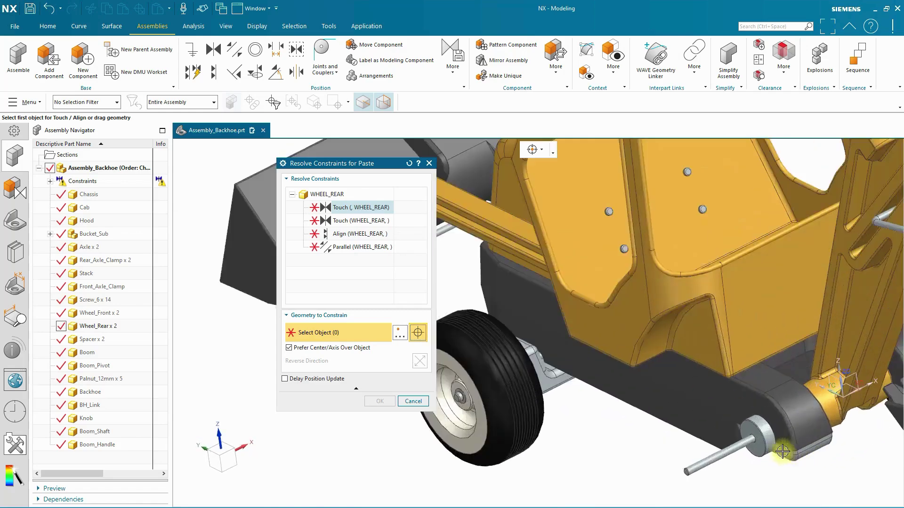
scroll(776, 450, up, 3)
click(736, 416)
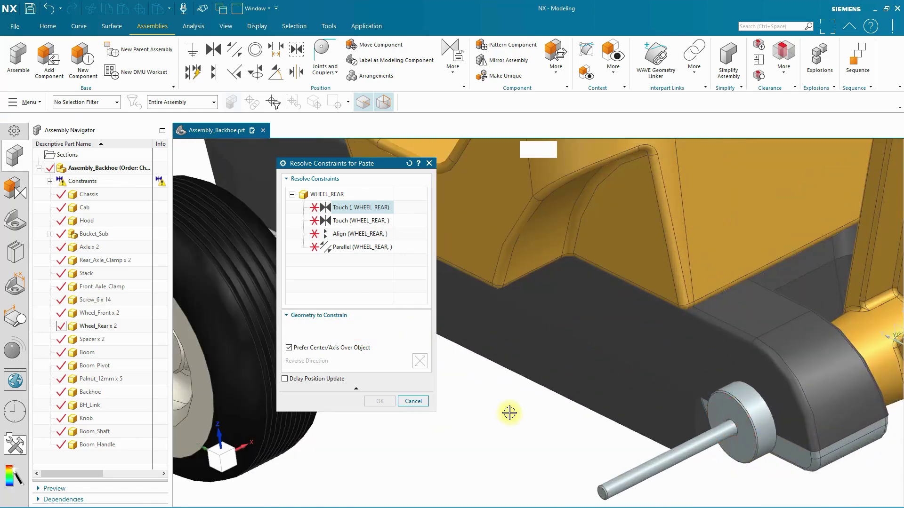
Remove the unresolved second Touch constraint from the pasted wheel's constraint list.
scroll(626, 411, down, 5)
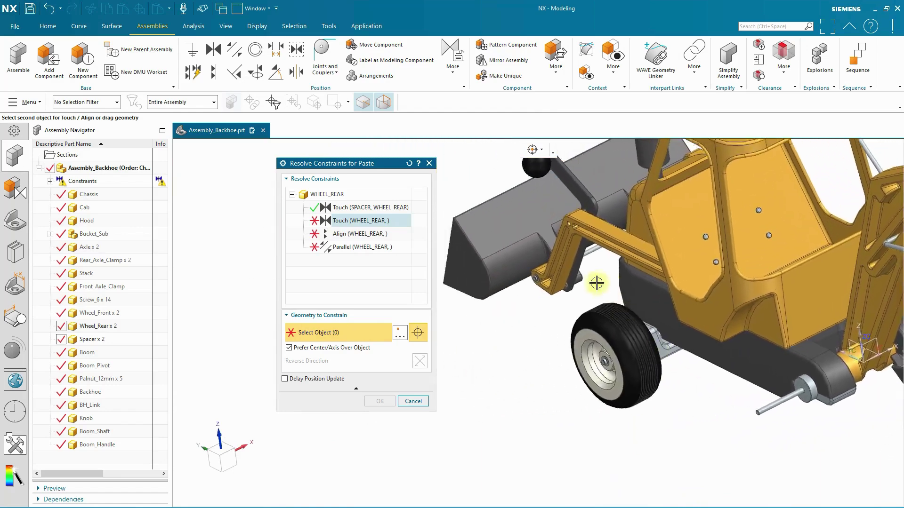
scroll(596, 283, down, 4)
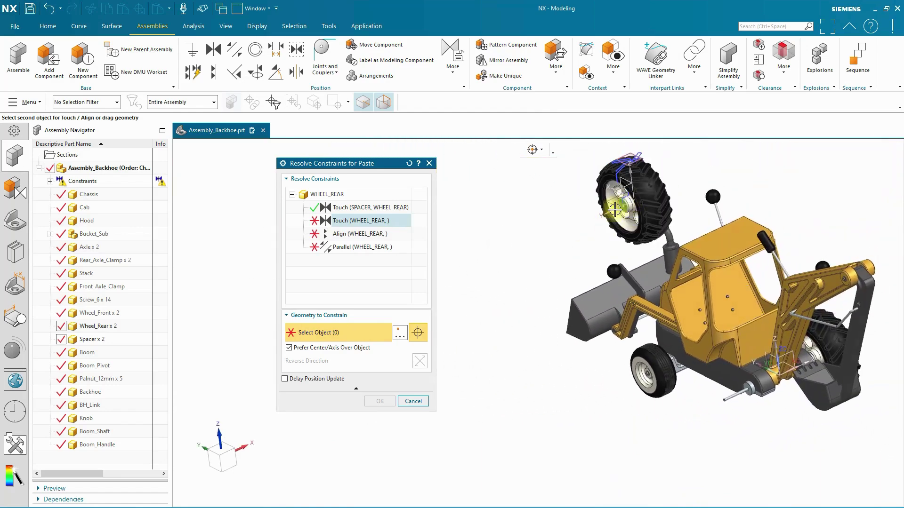
middle_drag(614, 209, 711, 397)
scroll(720, 397, up, 6)
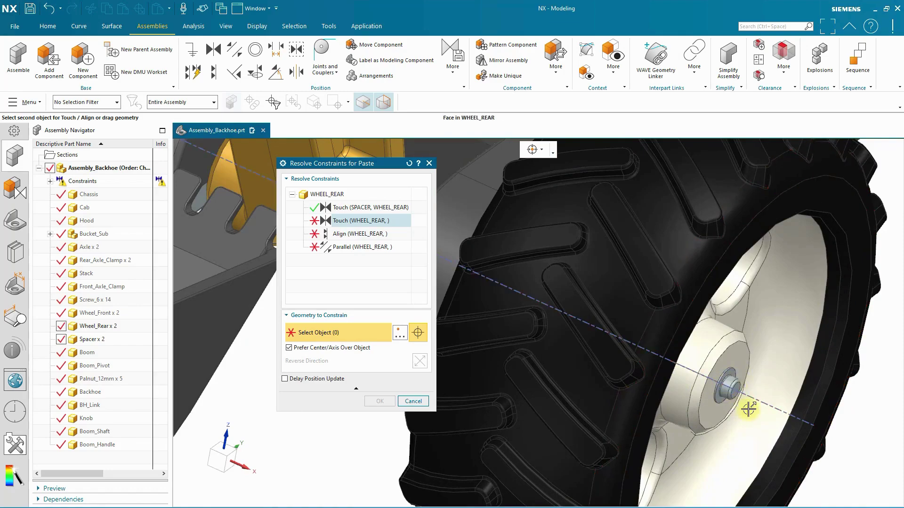
scroll(742, 408, down, 5)
middle_drag(742, 408, 515, 376)
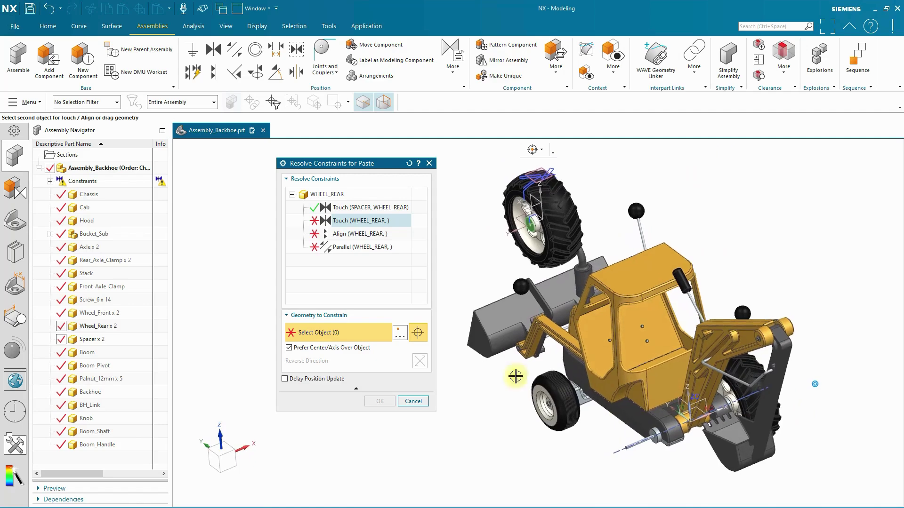
right_click(360, 221)
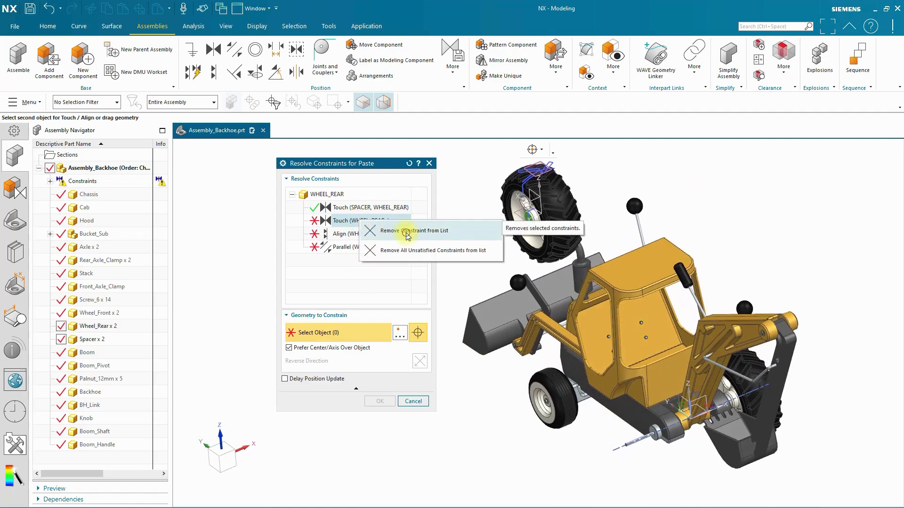
click(406, 233)
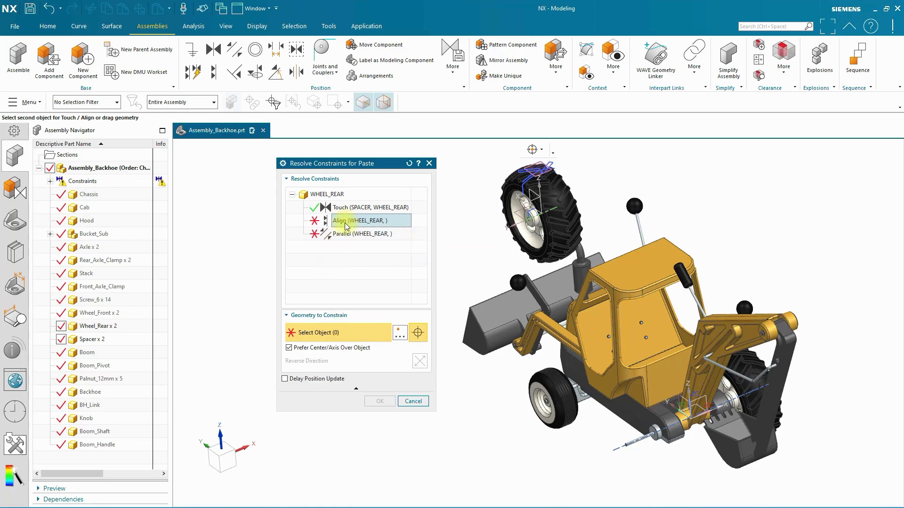
Resolve the pasted wheel's Align constraint with the centerline of the exposed rear axle.
scroll(541, 184, up, 10)
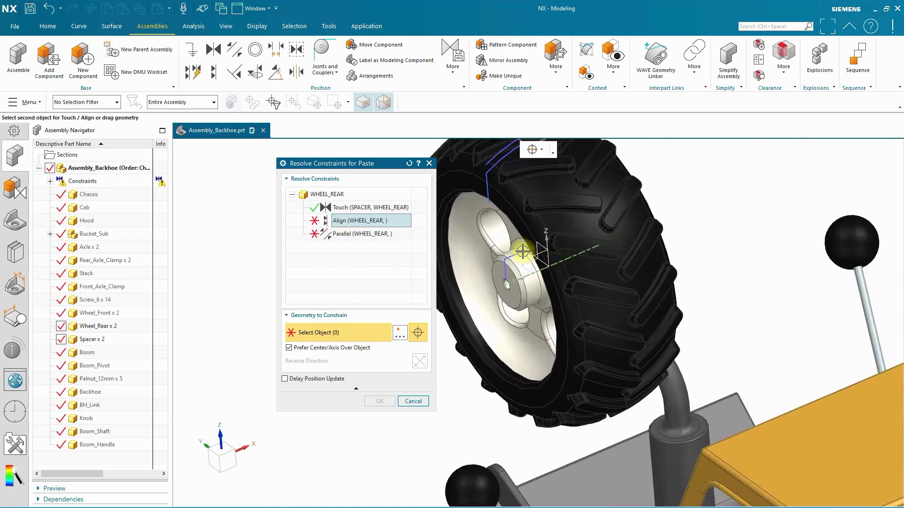
middle_drag(555, 276, 624, 303)
scroll(706, 301, down, 4)
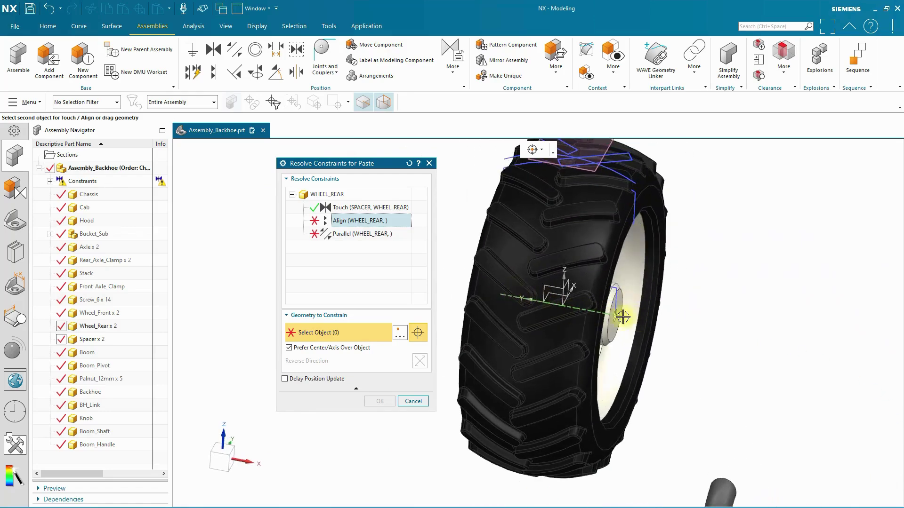
scroll(705, 317, down, 6)
middle_drag(705, 315, 654, 396)
scroll(640, 388, up, 4)
scroll(637, 386, up, 4)
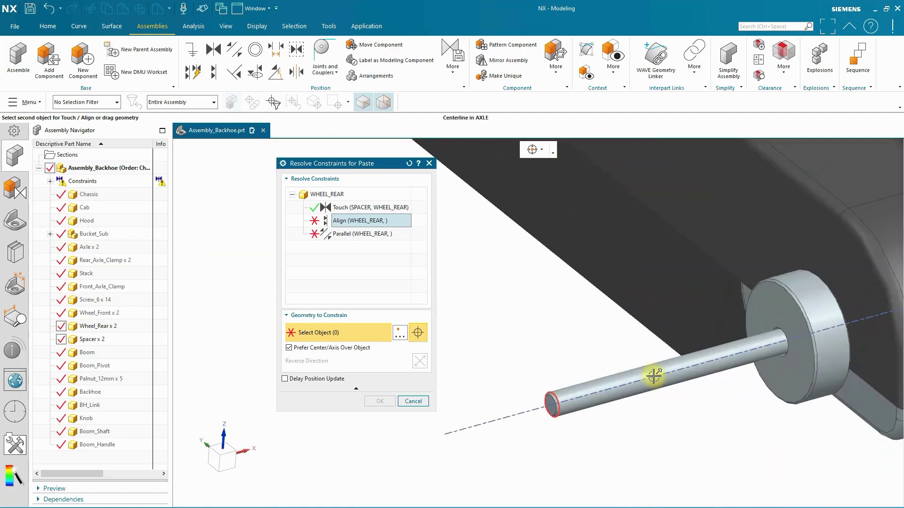
click(654, 377)
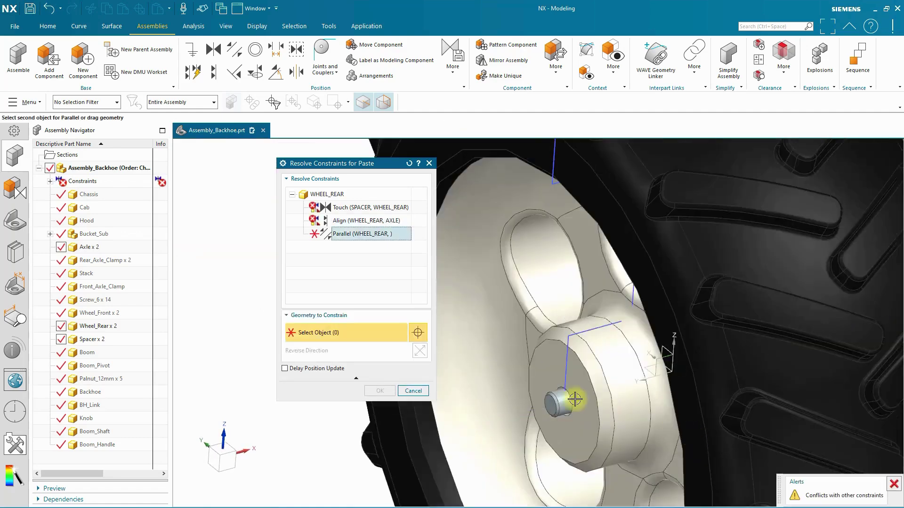
Reverse the direction of the constraint between the pasted wheel and the axle, and check the wheel's Touch constraint with the spacer.
scroll(575, 400, down, 4)
scroll(590, 392, down, 3)
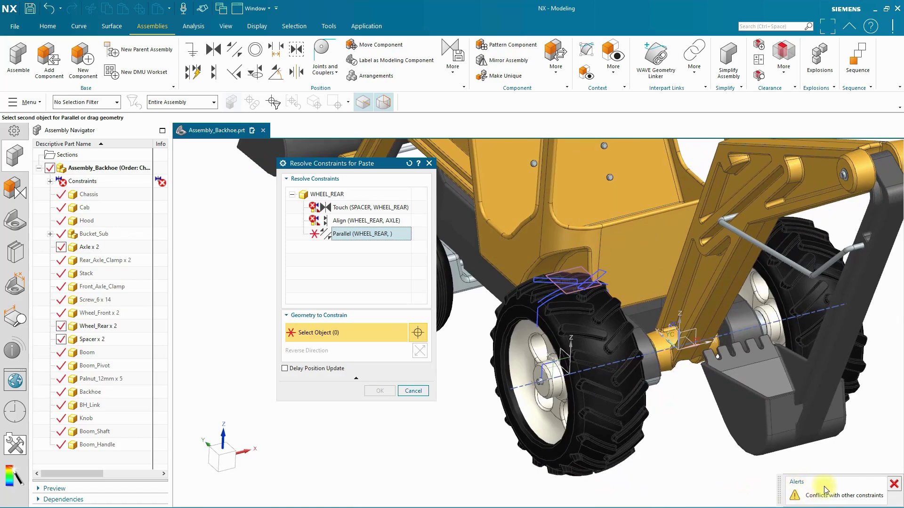
click(357, 221)
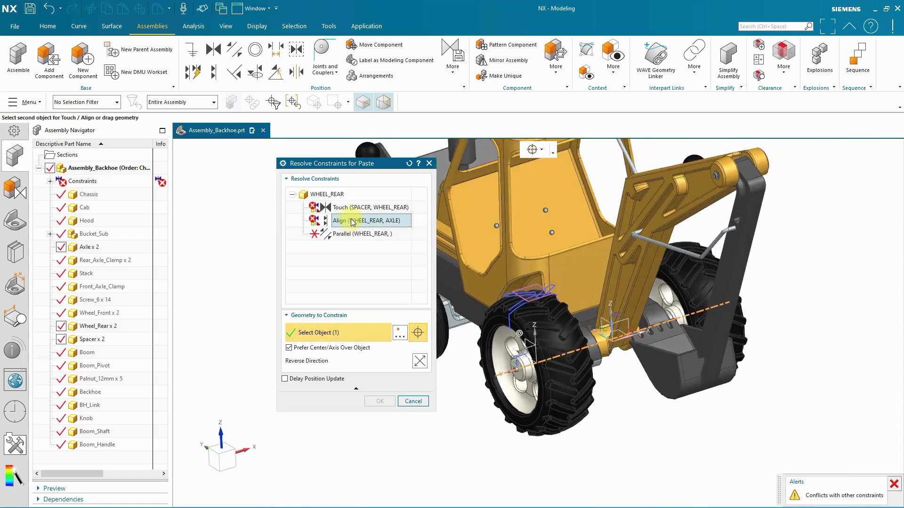
right_click(353, 221)
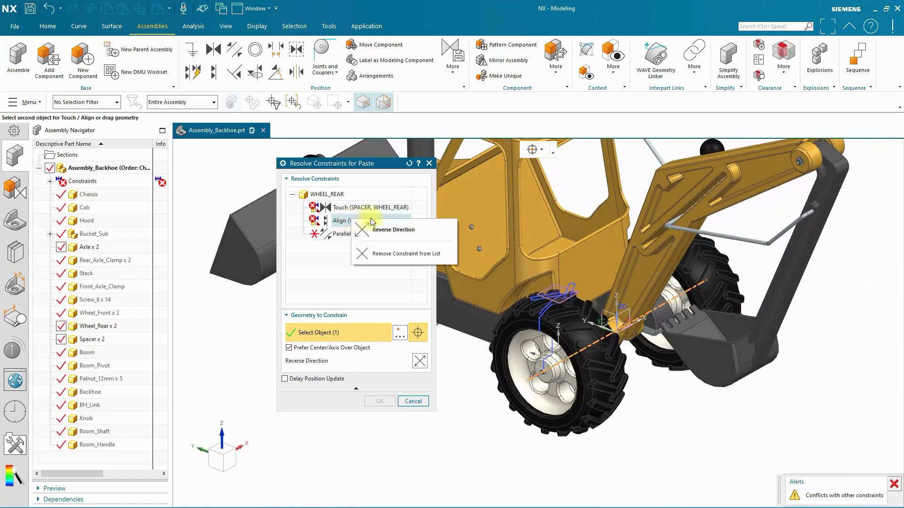
click(402, 230)
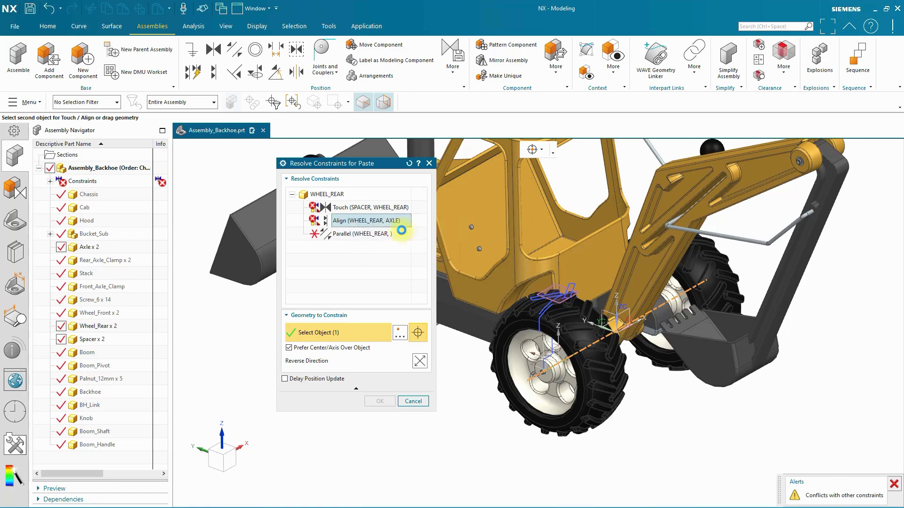
click(354, 210)
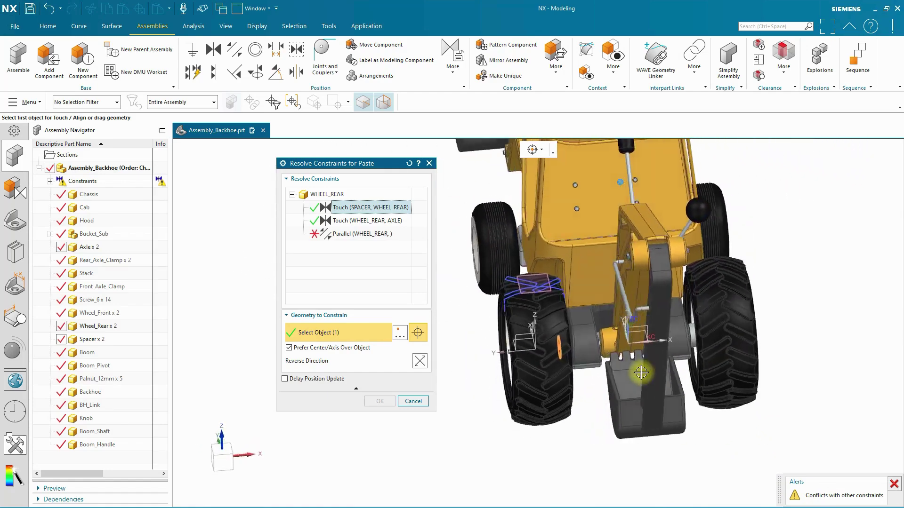
Resolve the wheel's Parallel constraint with the XY plane of the assembly's datum coordinate system and accept the pasted constraints.
click(360, 234)
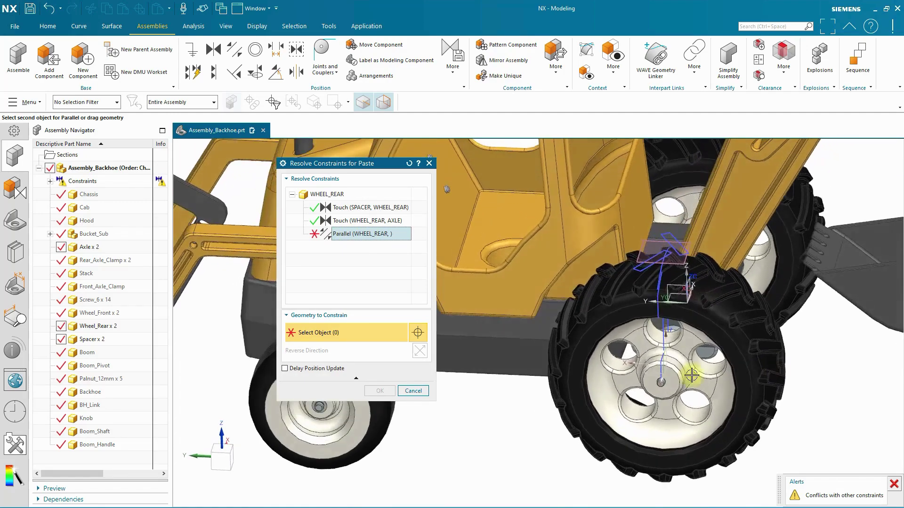
middle_drag(651, 179, 578, 415)
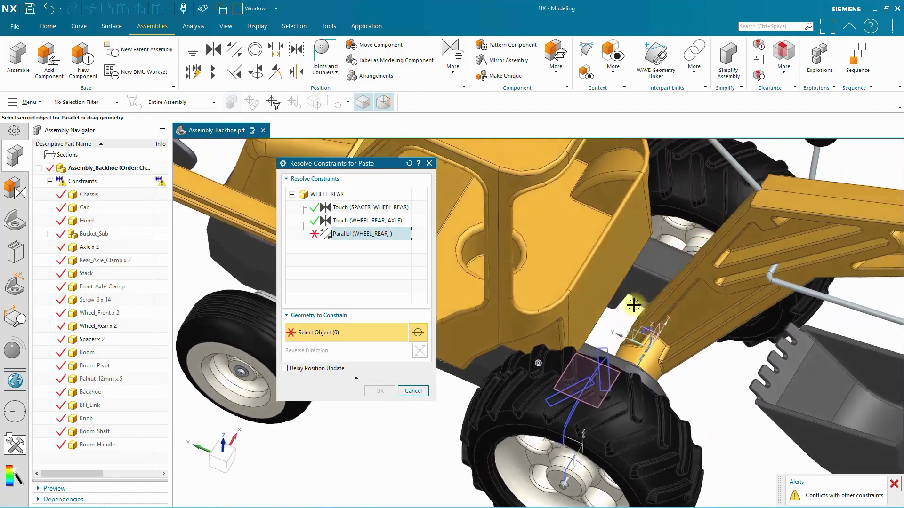
click(644, 328)
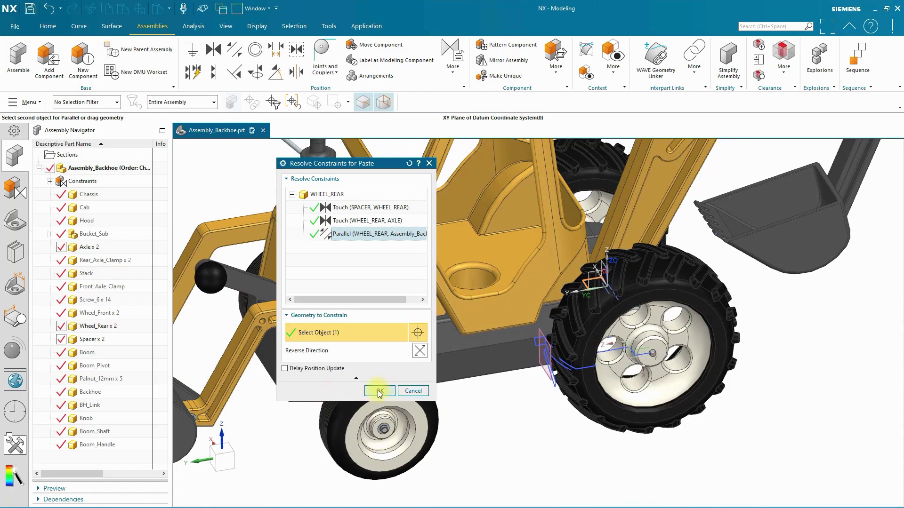
click(380, 391)
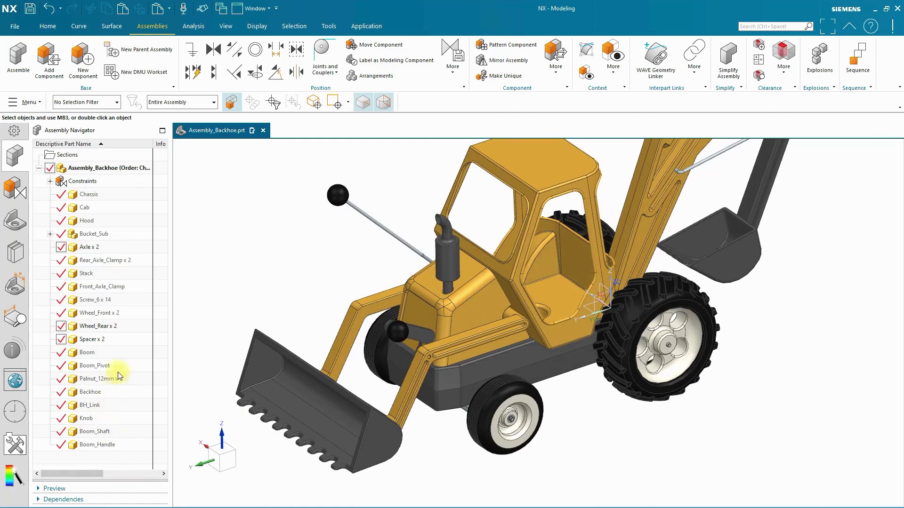
Unpack the Wheel_Rear x 2 entry into separate components and select the newly pasted wheel.
click(102, 325)
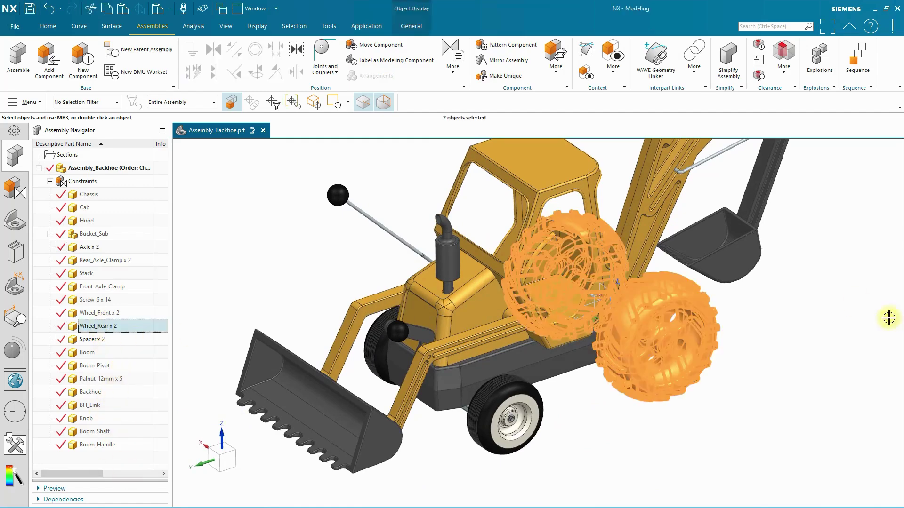
right_click(105, 324)
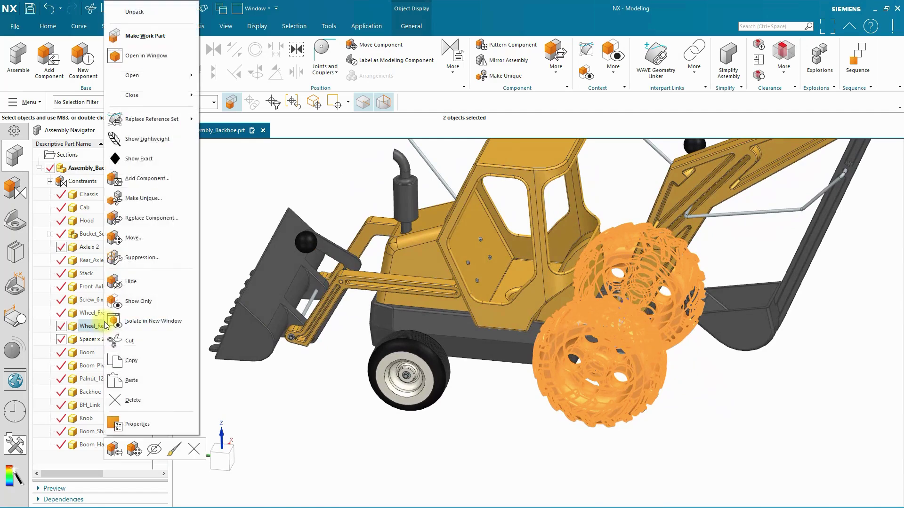
click(148, 17)
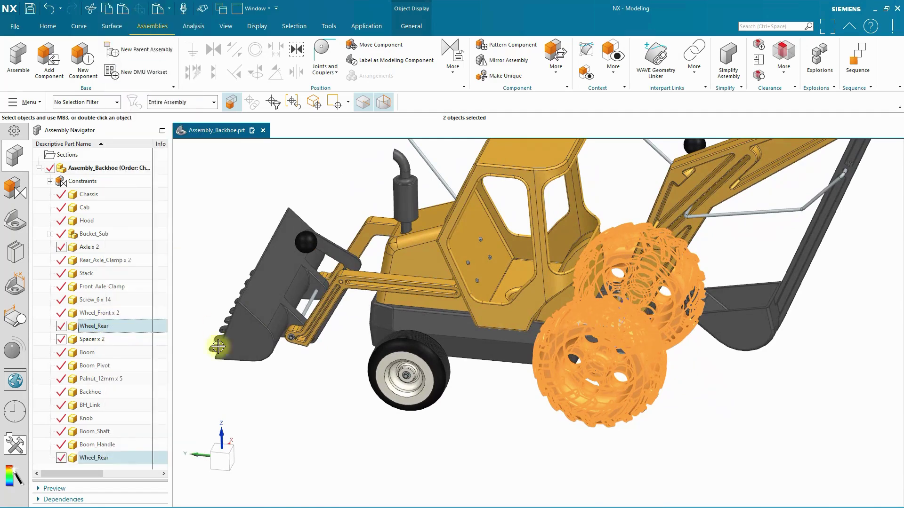
click(103, 460)
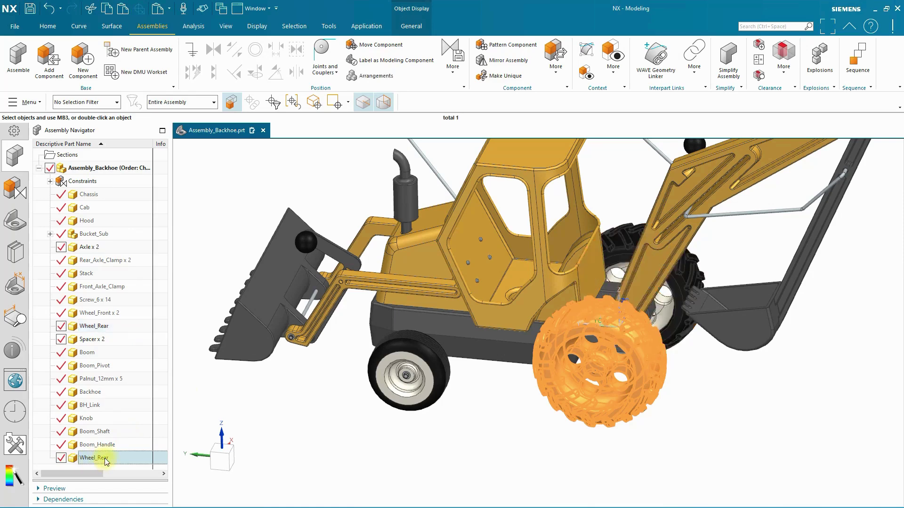
right_click(103, 460)
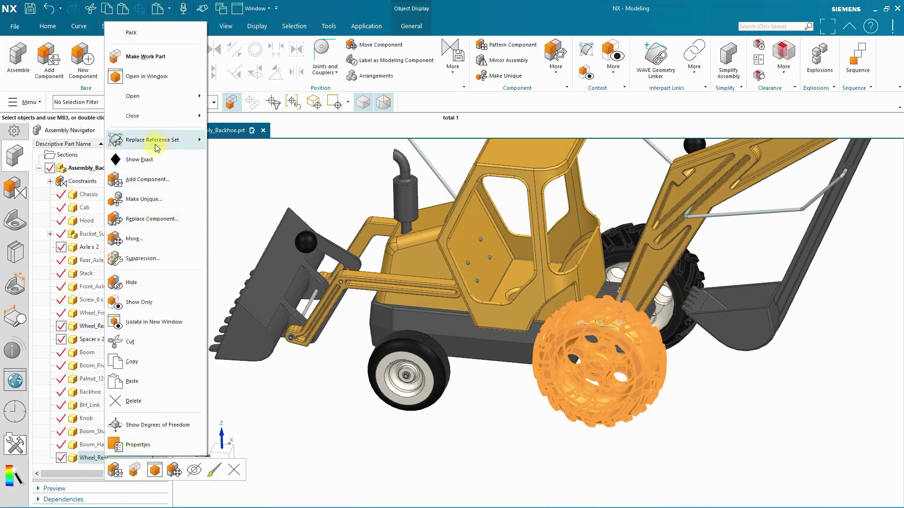
mouse_move(155, 141)
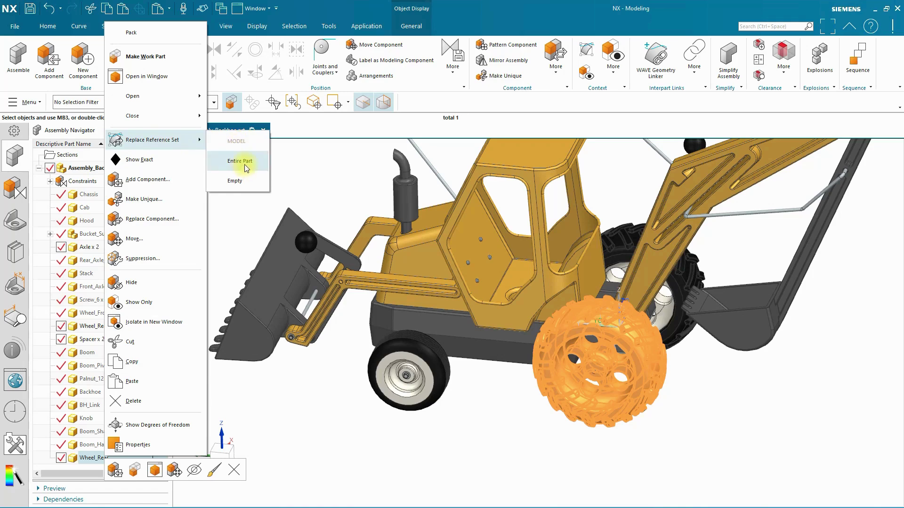
click(308, 156)
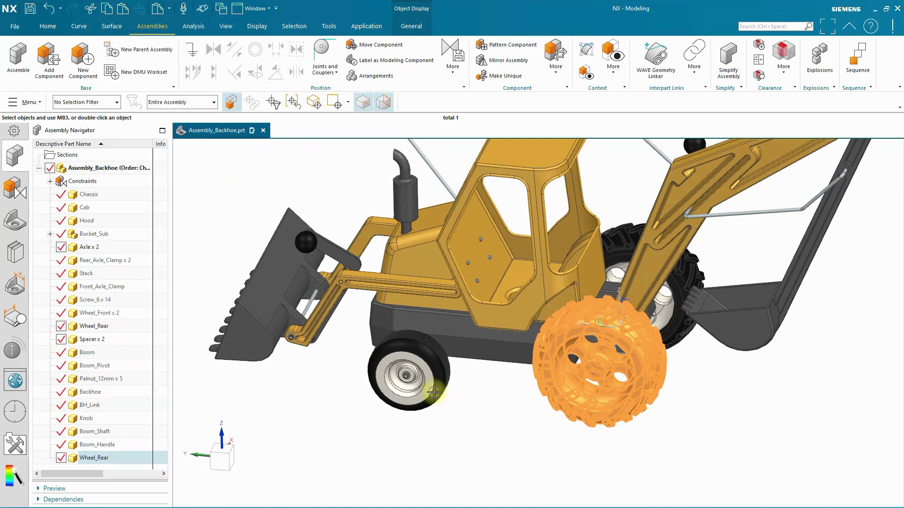
Copy the Palnut_12mm from the hub of the installed rear wheel and paste it into the assembly.
middle_drag(560, 367, 604, 360)
key(Escape)
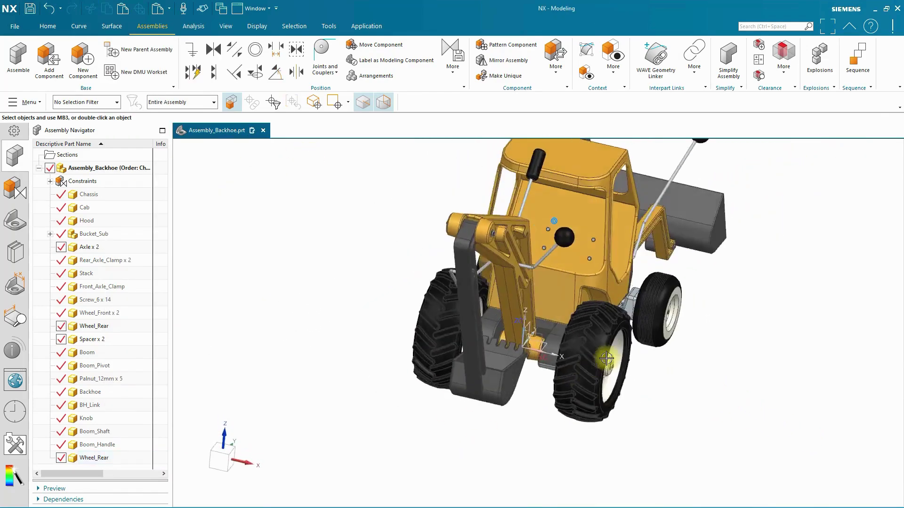
scroll(612, 367, up, 10)
right_click(567, 414)
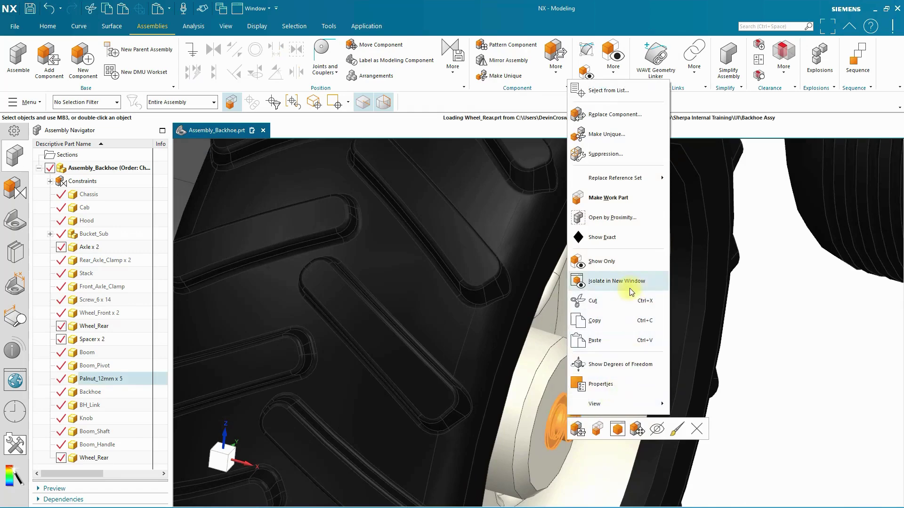
click(619, 324)
scroll(652, 338, down, 6)
right_click(734, 353)
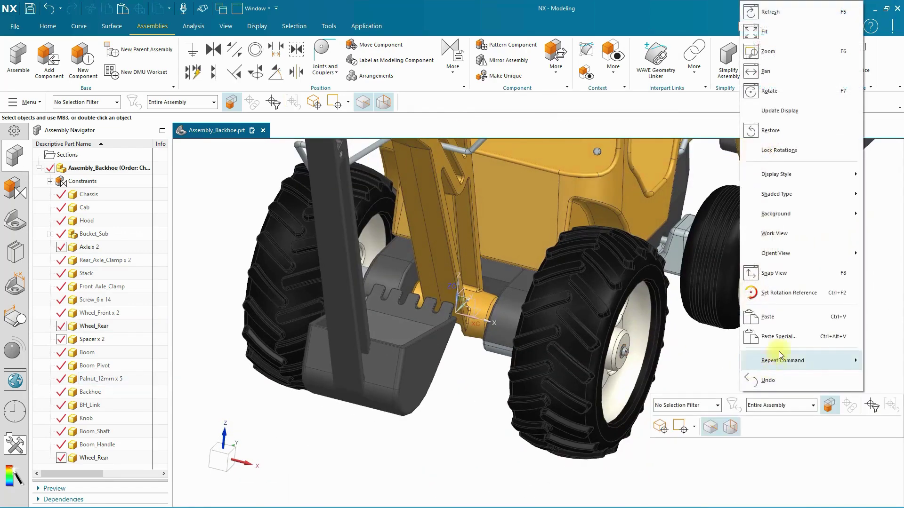
click(753, 315)
Resolve the pasted palnut's first Touch constraint with the exposed end of the axle at the new rear wheel.
scroll(696, 378, down, 4)
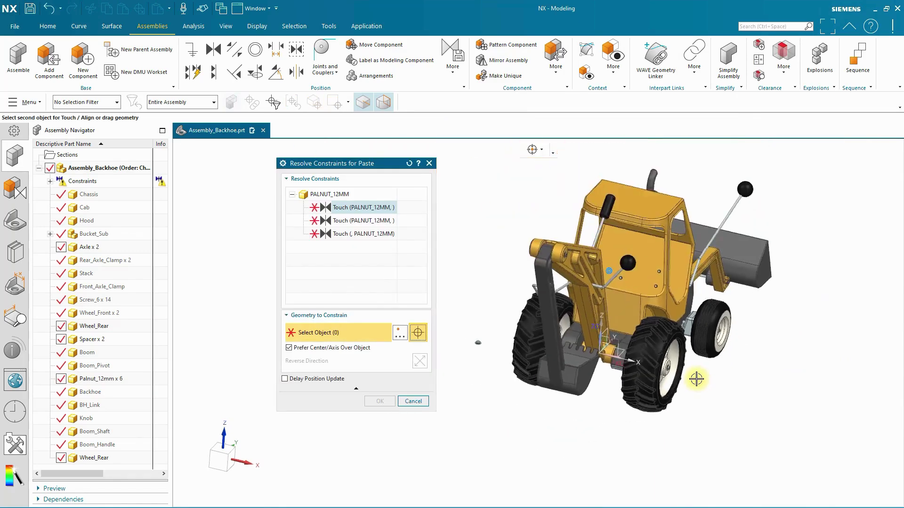
middle_drag(696, 378, 725, 399)
scroll(548, 343, up, 10)
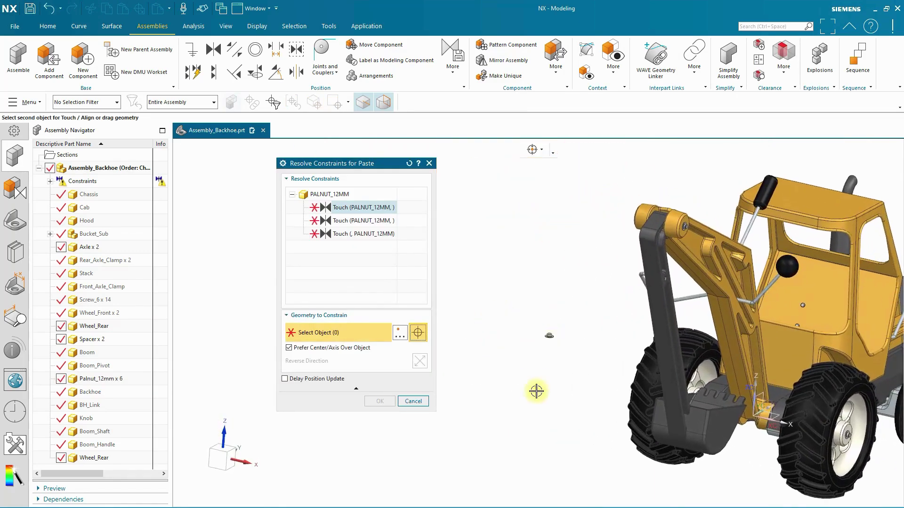
middle_drag(592, 322, 570, 339)
scroll(587, 347, down, 7)
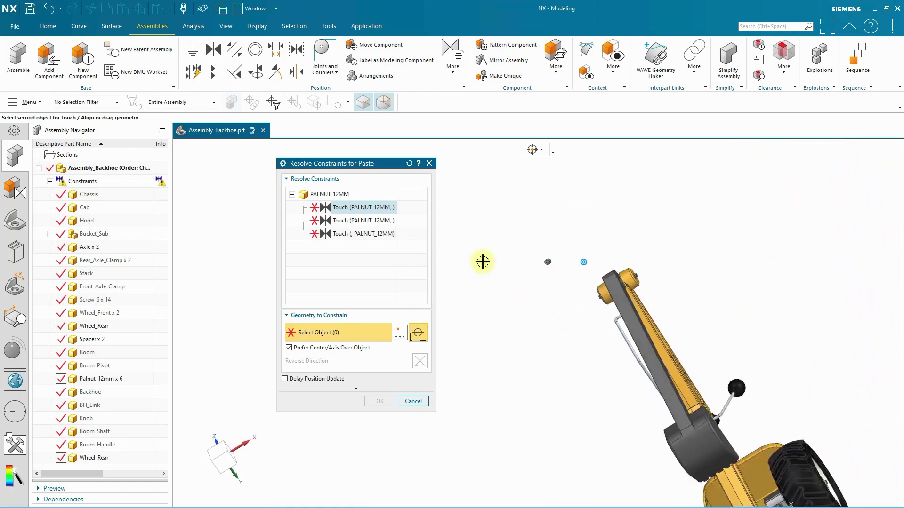
middle_drag(483, 262, 619, 325)
scroll(620, 325, up, 4)
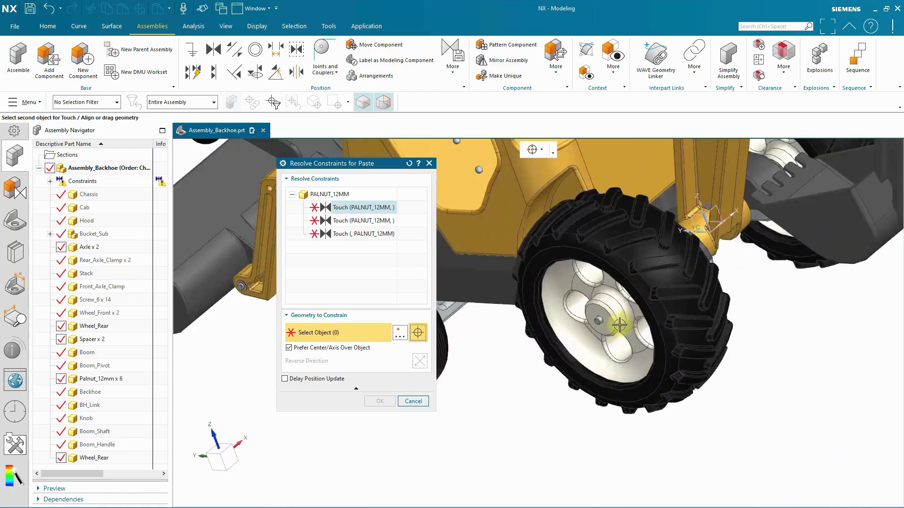
scroll(619, 325, up, 5)
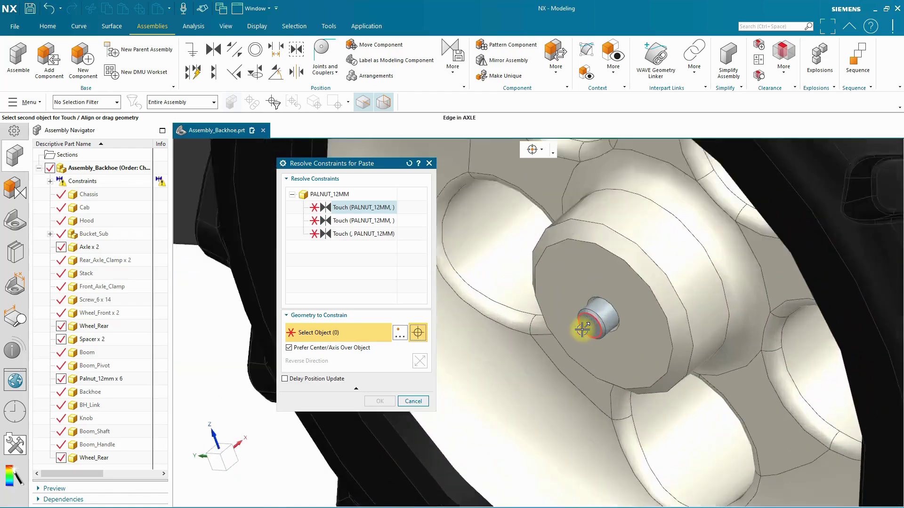
scroll(585, 324, up, 3)
click(589, 315)
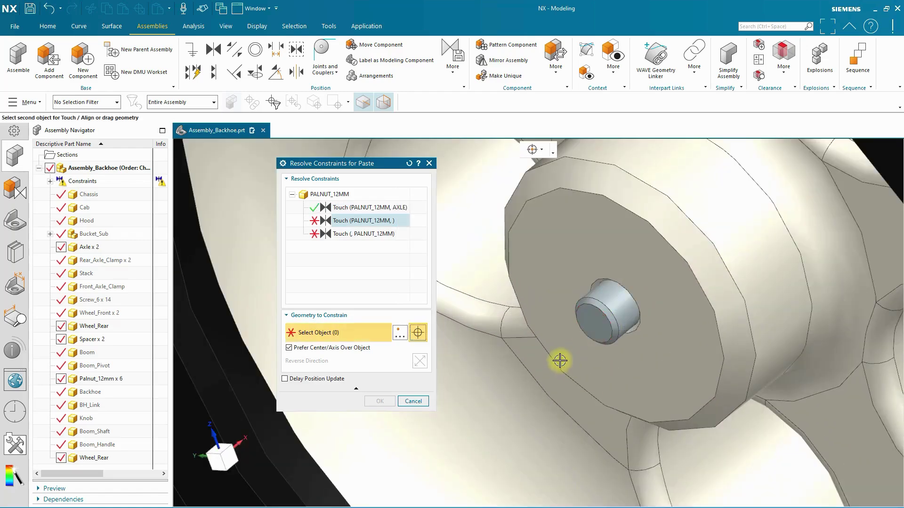
Resolve the pasted palnut's second Touch constraint with the centerline of the rear axle.
scroll(588, 324, down, 10)
middle_drag(567, 368, 686, 312)
scroll(575, 225, up, 8)
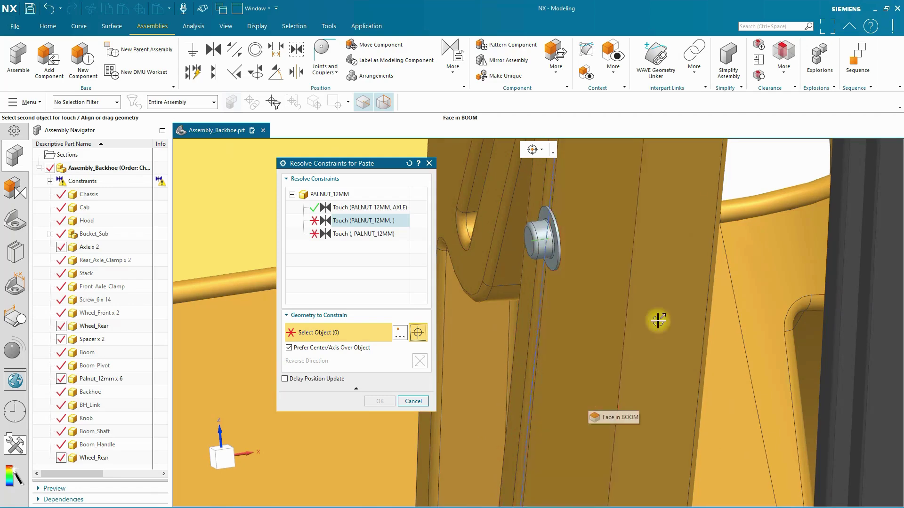
middle_drag(657, 321, 661, 320)
scroll(660, 320, down, 8)
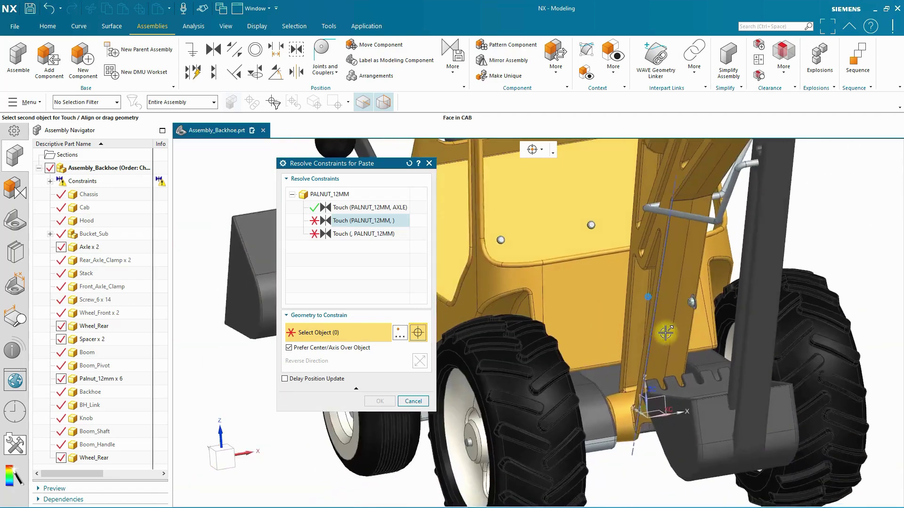
scroll(558, 381, up, 6)
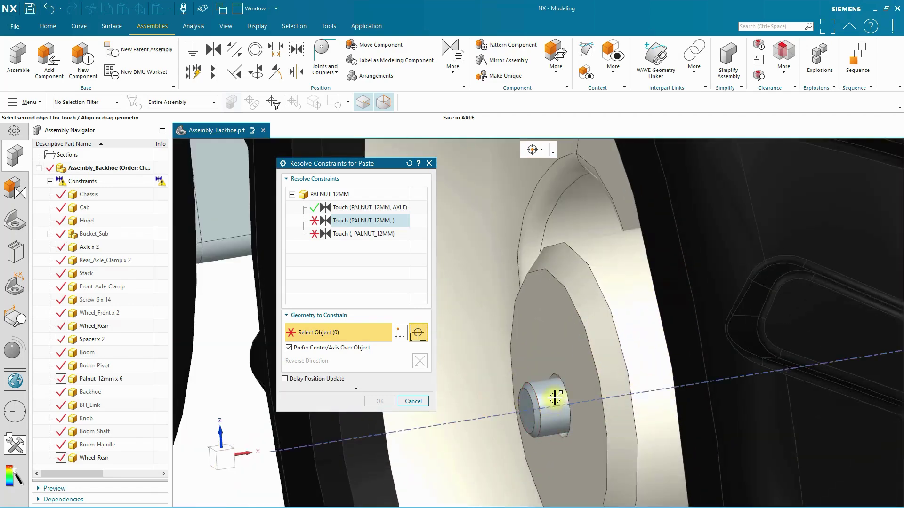
click(556, 406)
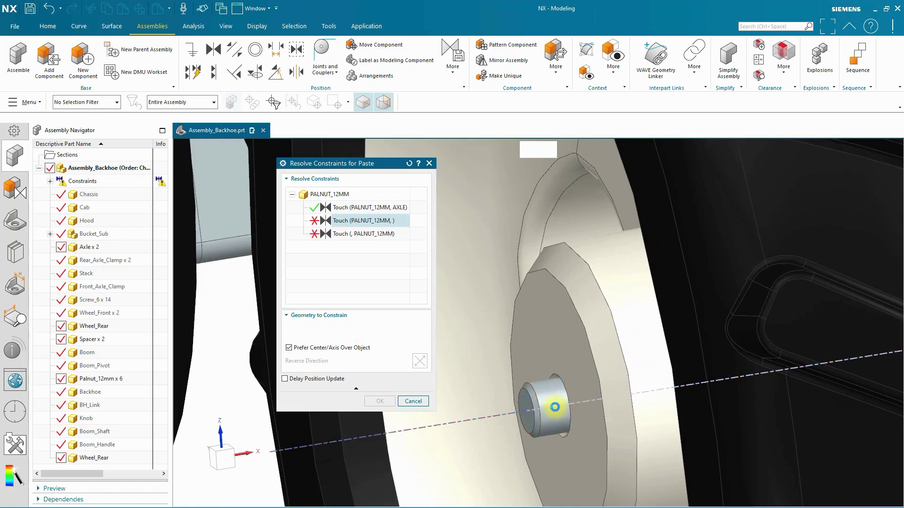
Convert the palnut's second Touch constraint with the axle to an Align constraint.
scroll(588, 372, down, 6)
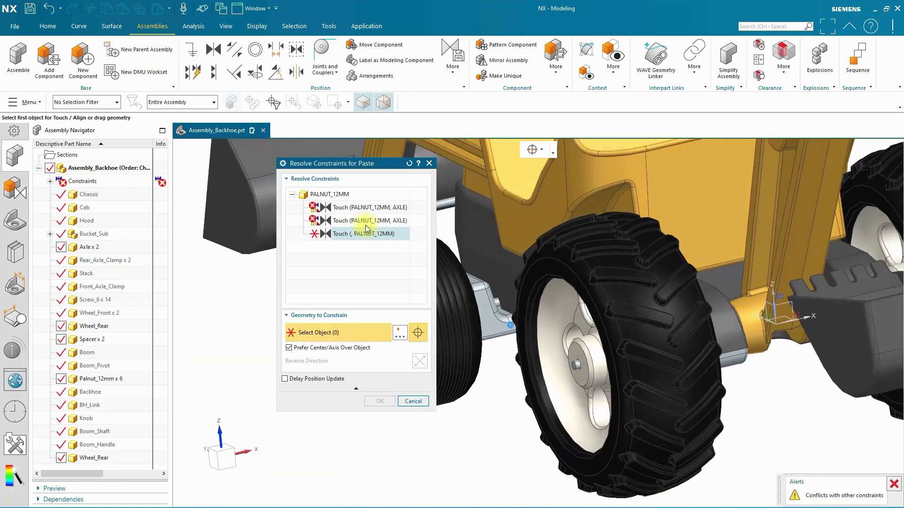
right_click(367, 220)
click(391, 234)
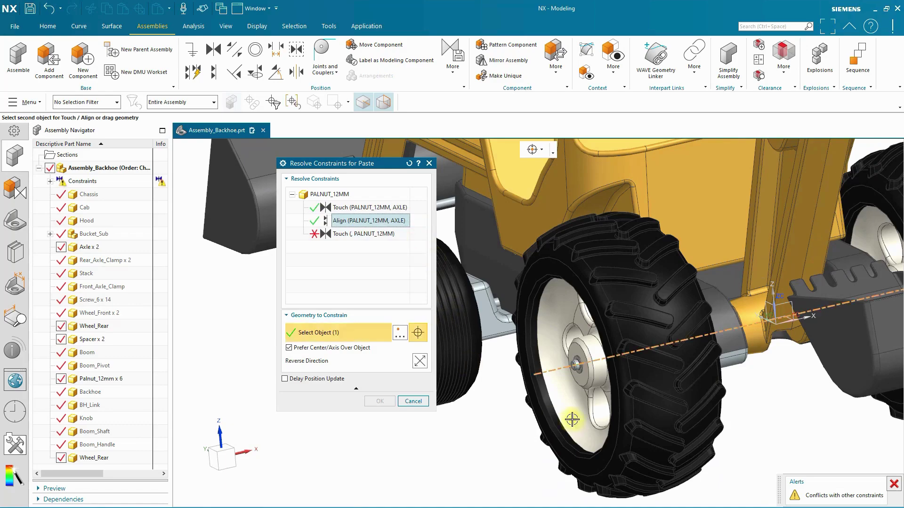
Resolve the palnut's remaining Touch constraint with the outer hub face of the new rear wheel and accept the pasted constraints.
scroll(780, 287, down, 4)
middle_drag(780, 287, 789, 351)
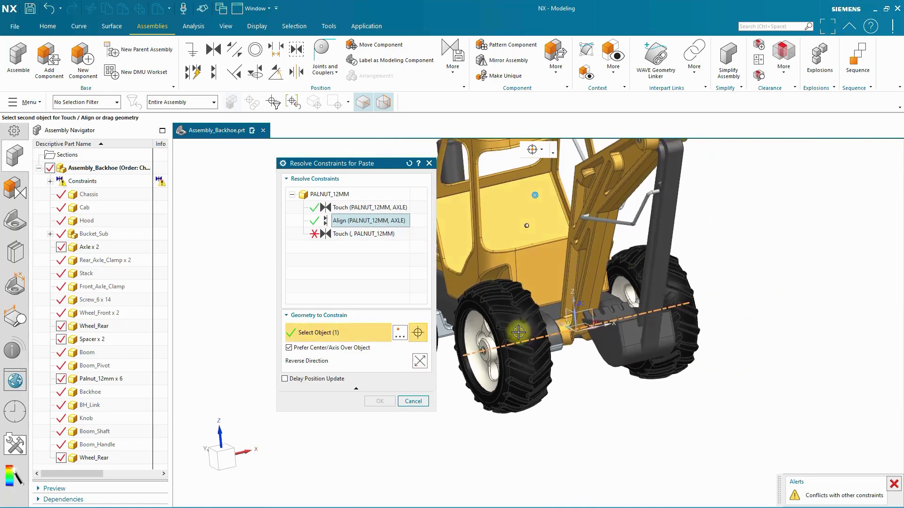
middle_drag(518, 328, 571, 350)
scroll(572, 351, up, 3)
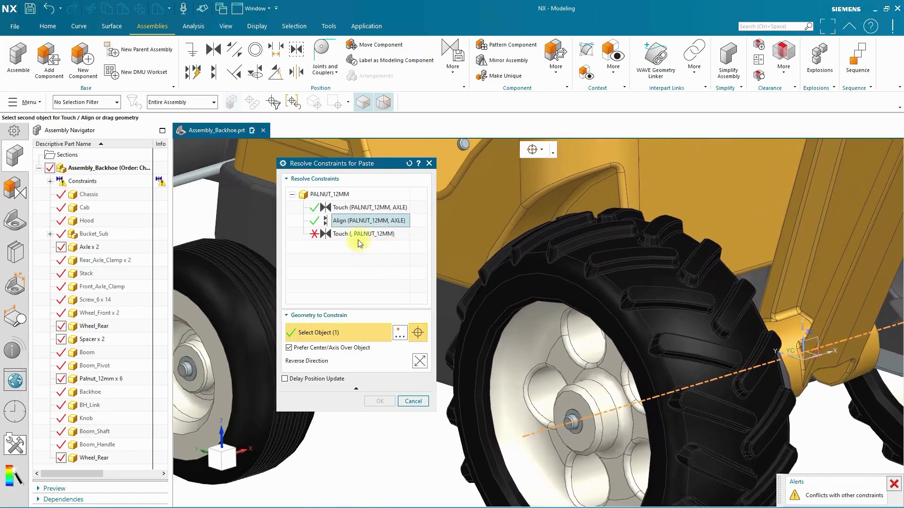
click(357, 234)
scroll(588, 425, up, 3)
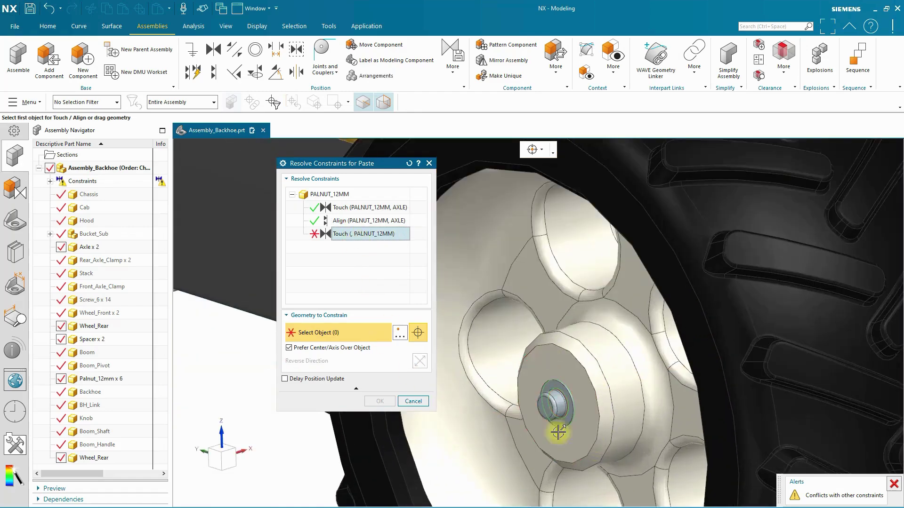
scroll(536, 372, up, 1)
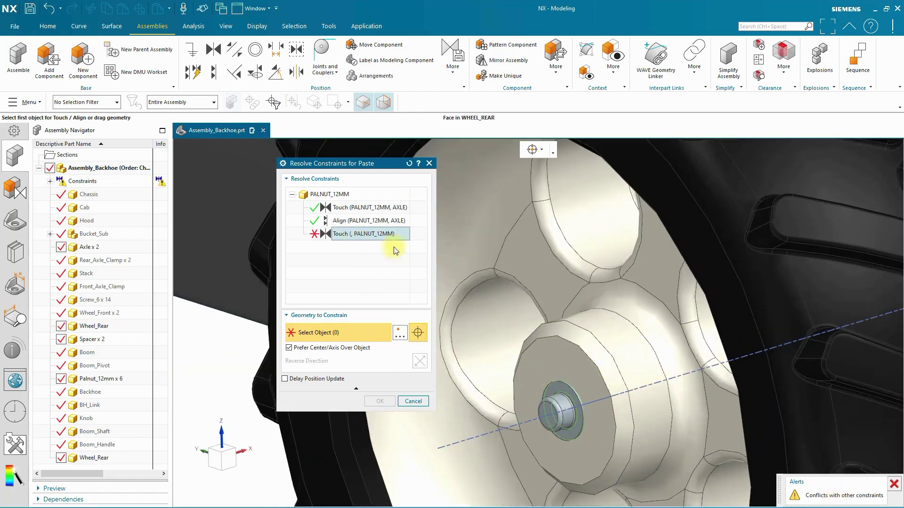
click(585, 445)
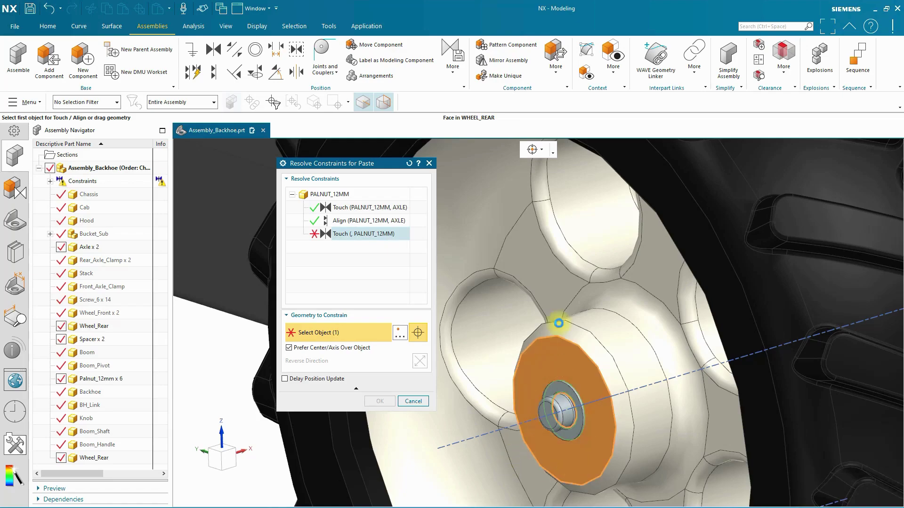
click(558, 323)
scroll(562, 382, down, 5)
click(379, 401)
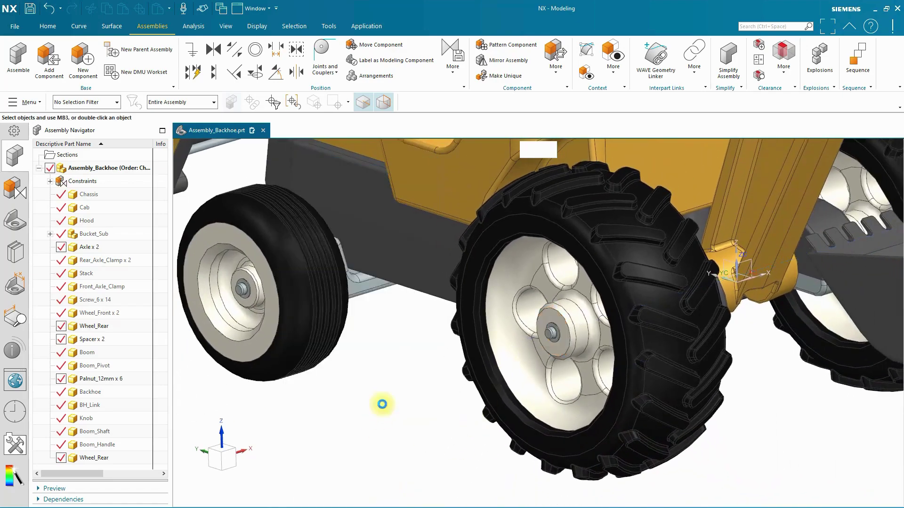
scroll(518, 400, down, 5)
shift+middle_drag(581, 324, 578, 339)
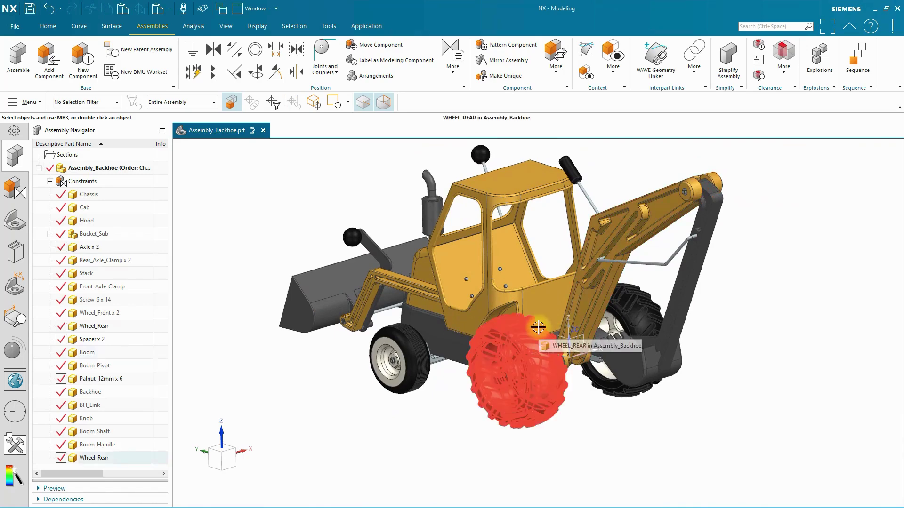
middle_drag(544, 349, 787, 328)
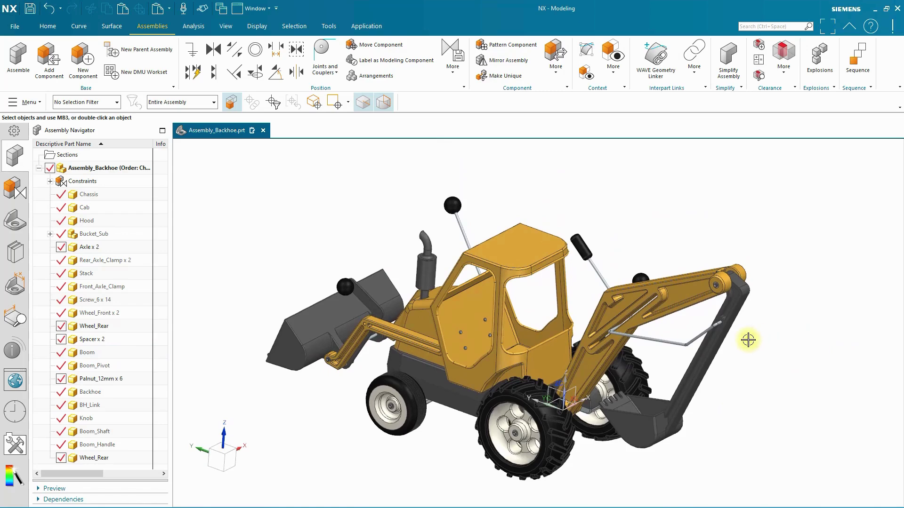
middle_drag(719, 246, 748, 351)
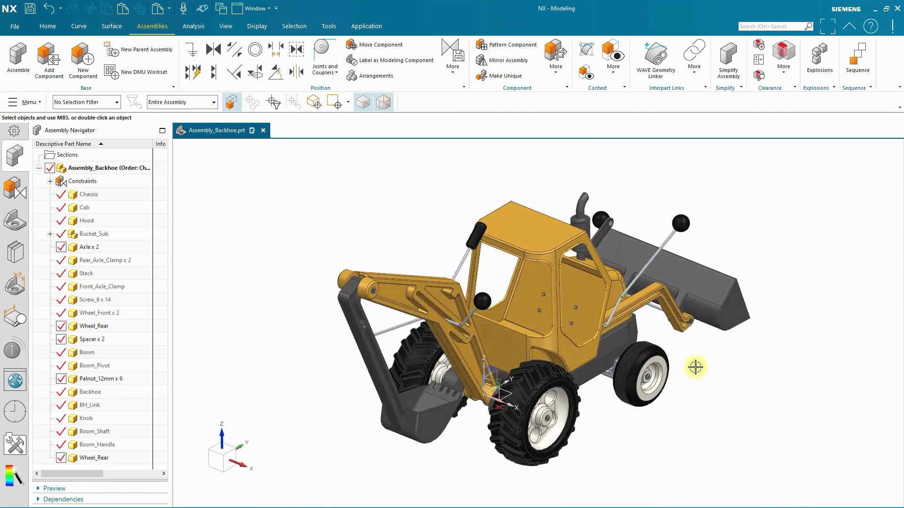